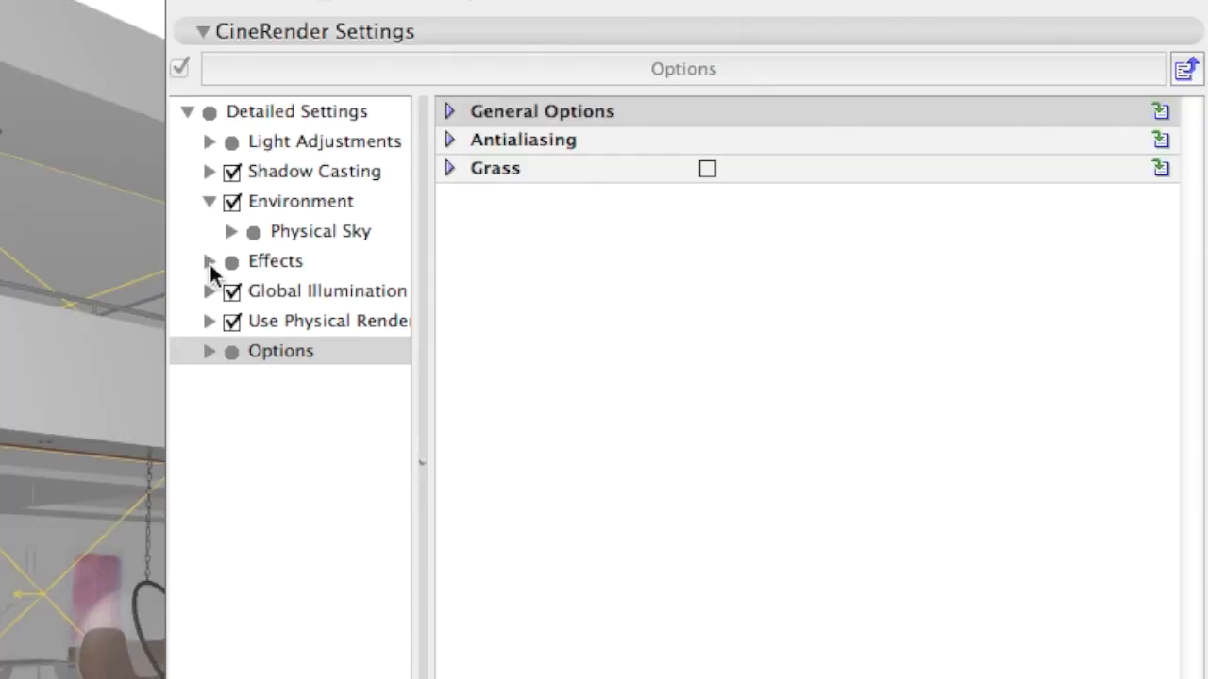
Enable the Color Mapping effect under Effects in the CineRender Detailed Settings.
{"action": "left_click", "coordinate": [210, 262]}
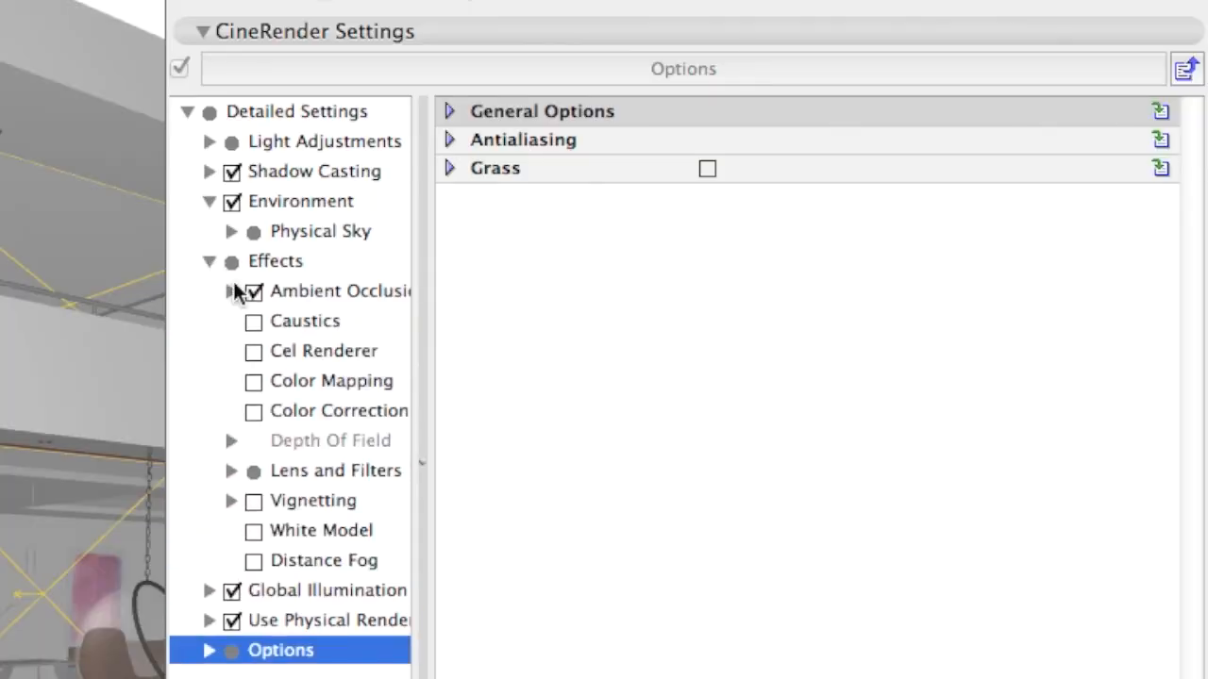
{"action": "left_click", "coordinate": [337, 382]}
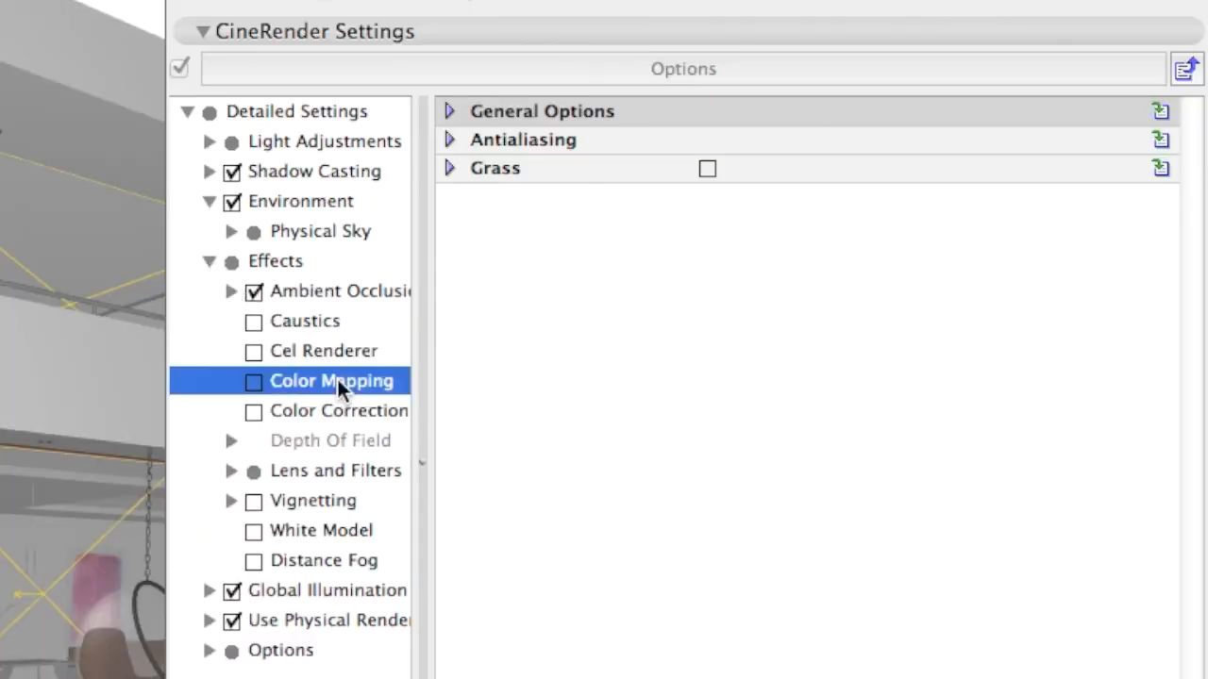
{"action": "left_click", "coordinate": [253, 382]}
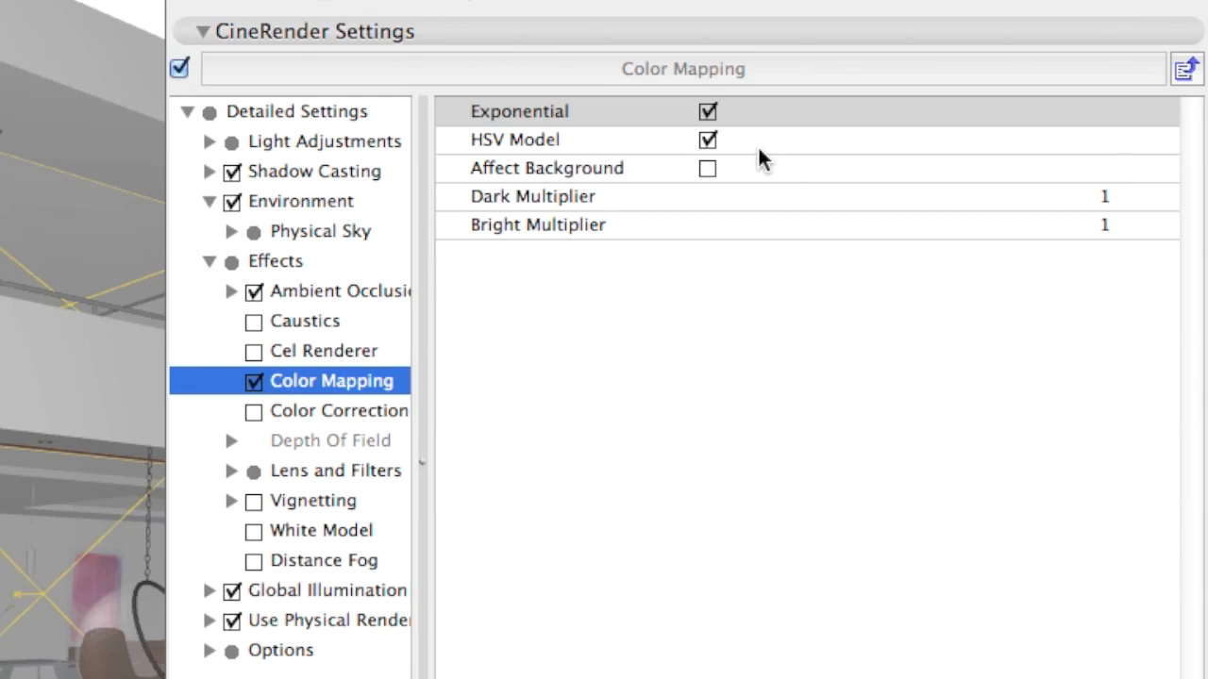
Switch HSV Model off and set Color Mapping's Dark Multiplier to 0,90.
{"action": "left_click", "coordinate": [708, 140]}
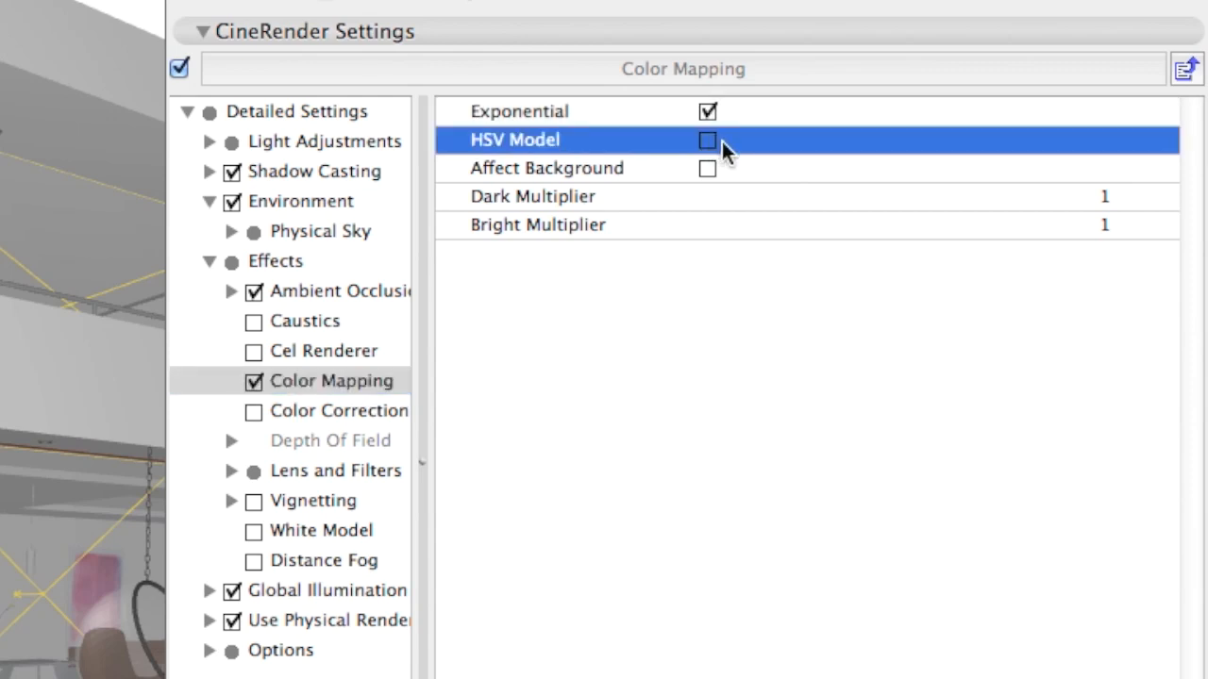
{"action": "left_click", "coordinate": [1110, 194]}
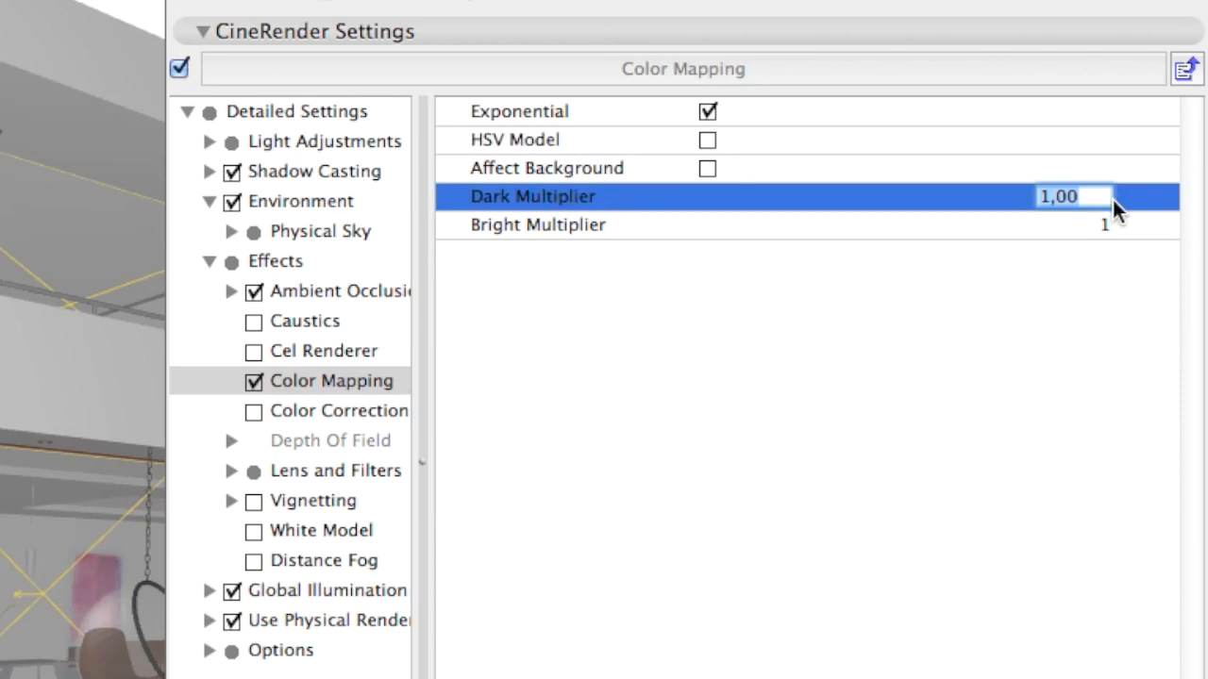
{"action": "key", "text": "BackSpace"}
{"action": "type", "text": "0,9"}
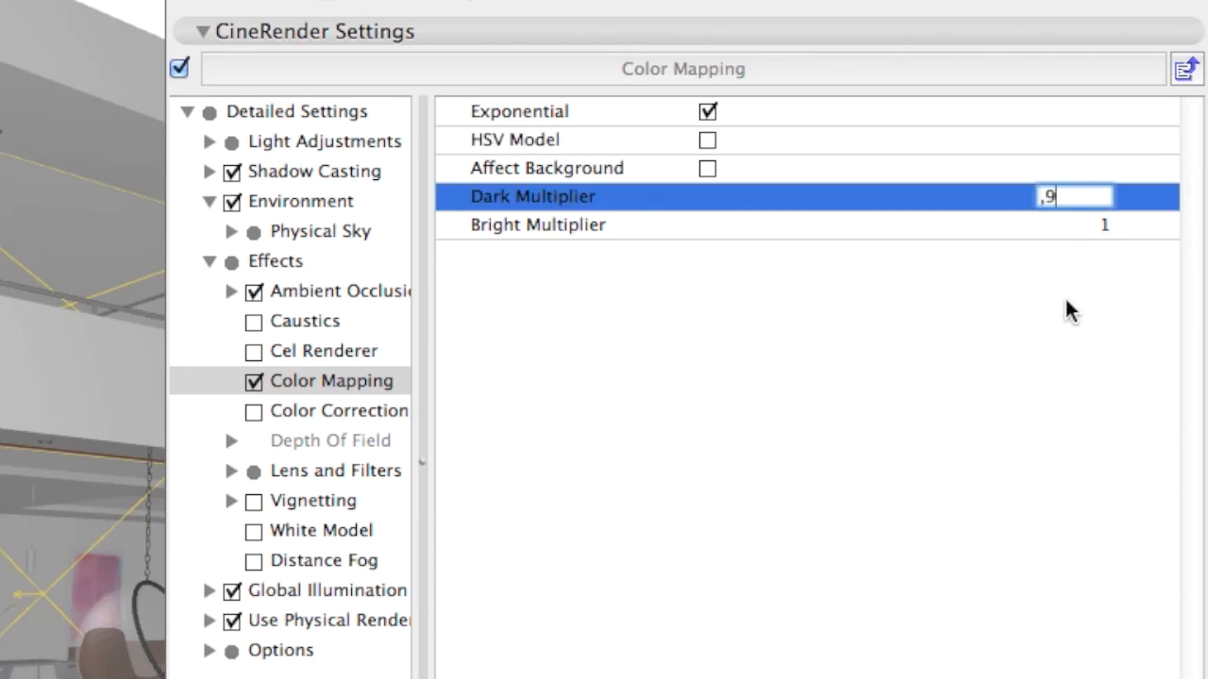
{"action": "key", "text": "Return"}
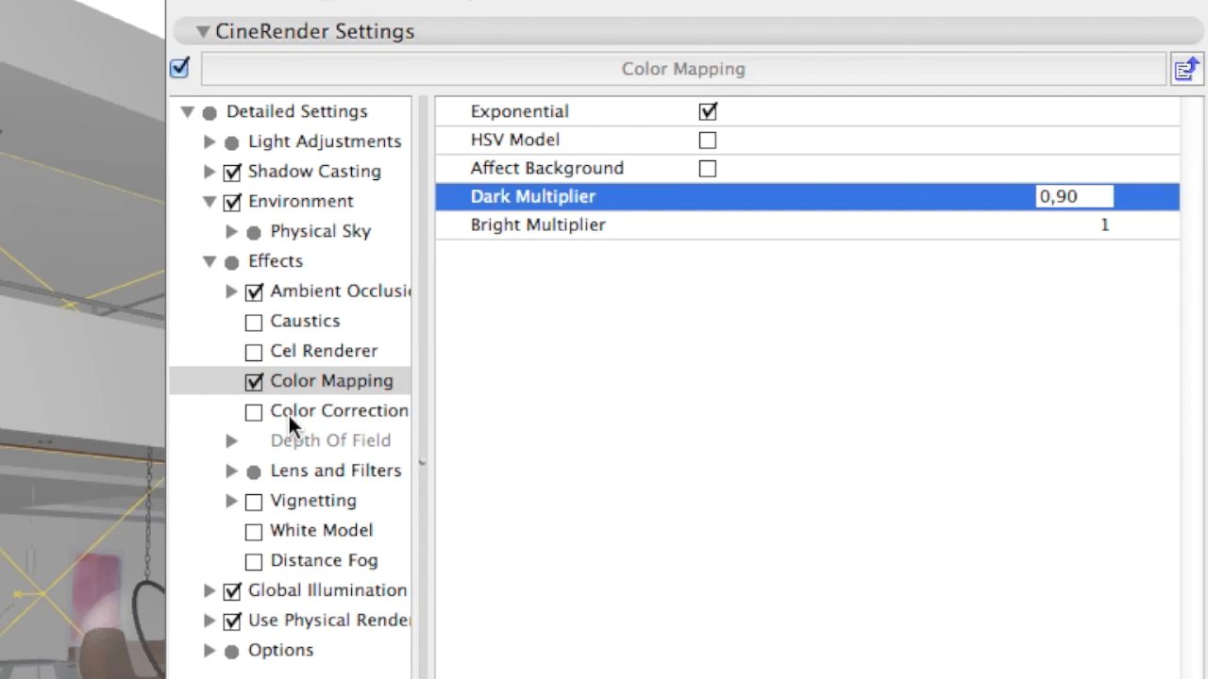
Enable the Color Correction effect with its default settings.
{"action": "left_click", "coordinate": [276, 411]}
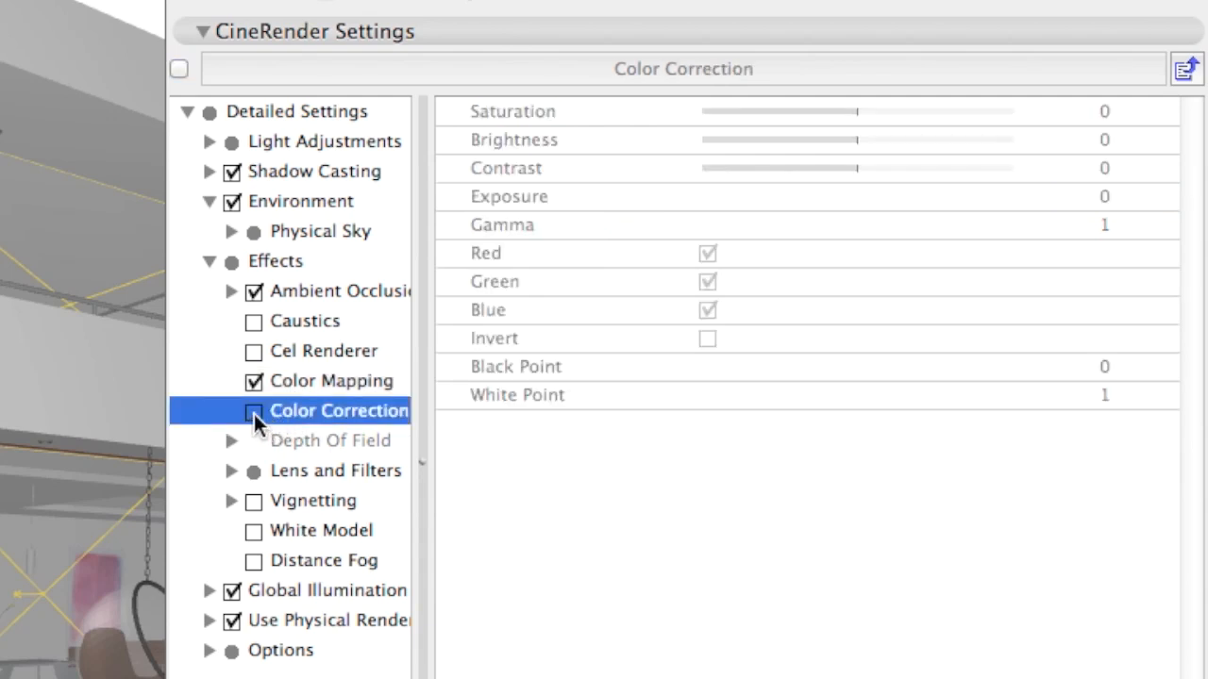
{"action": "left_click", "coordinate": [254, 412]}
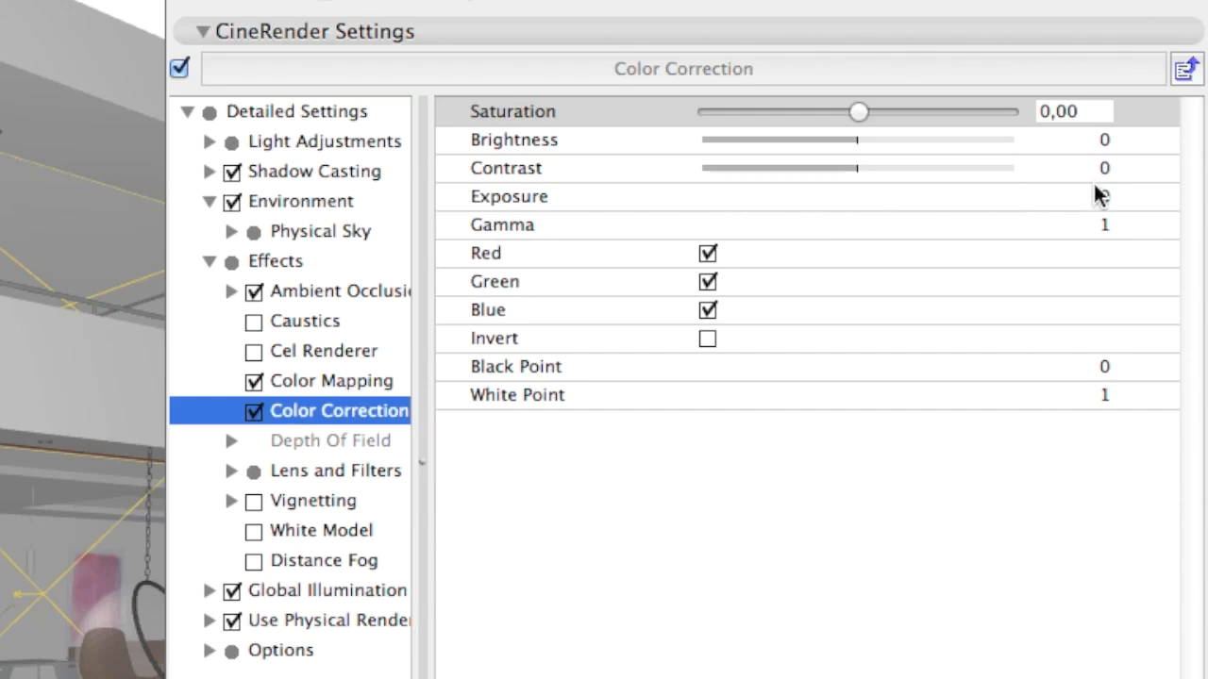